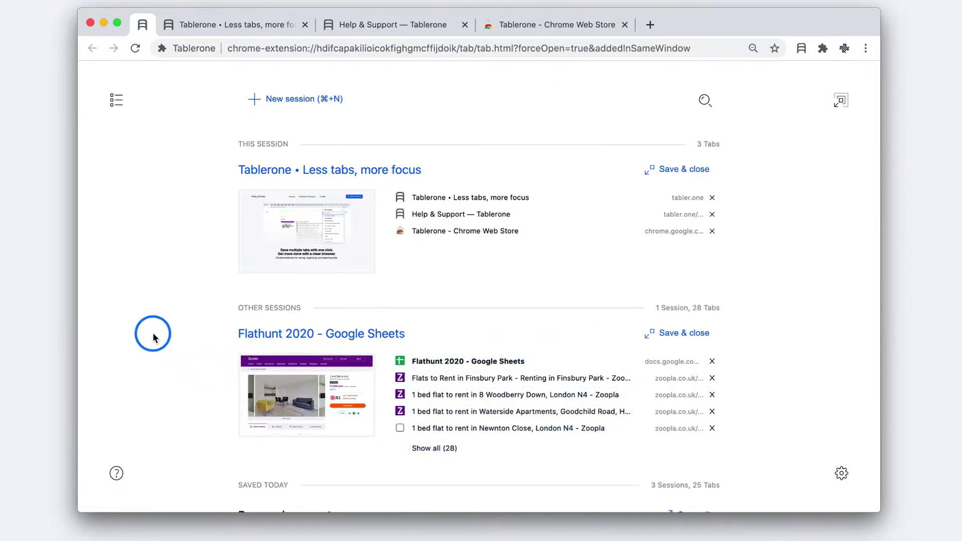
scroll(152, 332, down, 5)
scroll(152, 332, down, 3)
scroll(152, 333, down, 2)
scroll(152, 333, down, 3)
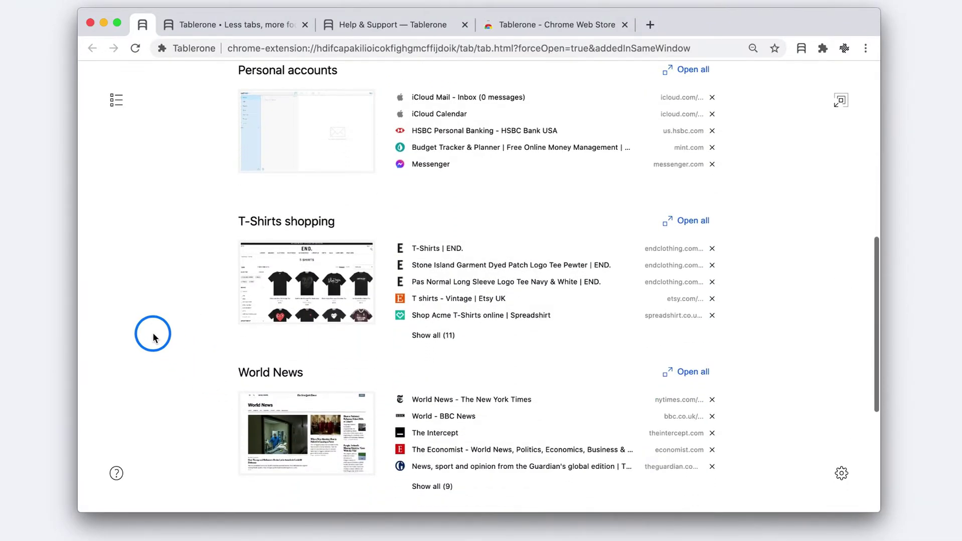
scroll(153, 332, down, 1)
scroll(153, 333, up, 10)
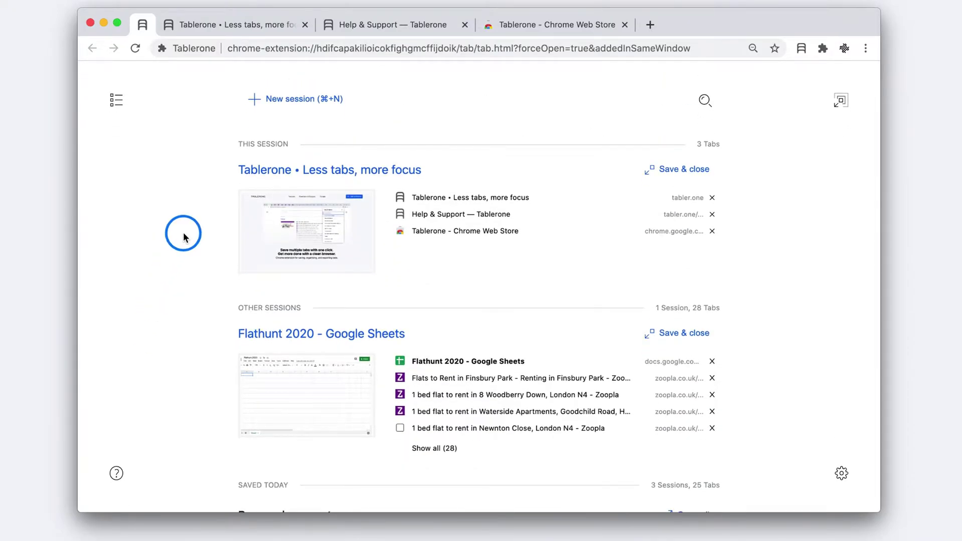
Step: In a new window, search 'pinterest minimalist home office ideas' and open three Pinterest boards
key(super+n)
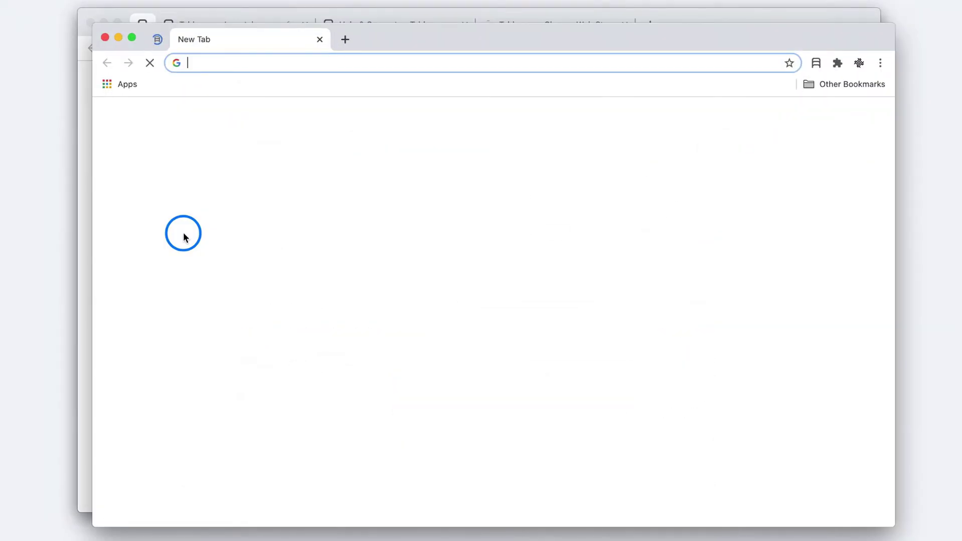
text(pint)
key(Return)
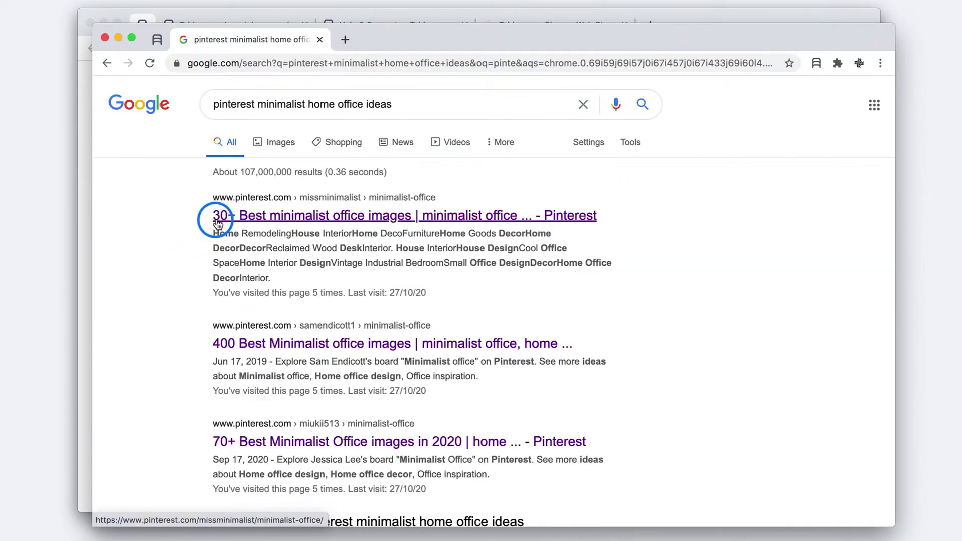
super+click(225, 216)
super+click(225, 344)
super+click(226, 442)
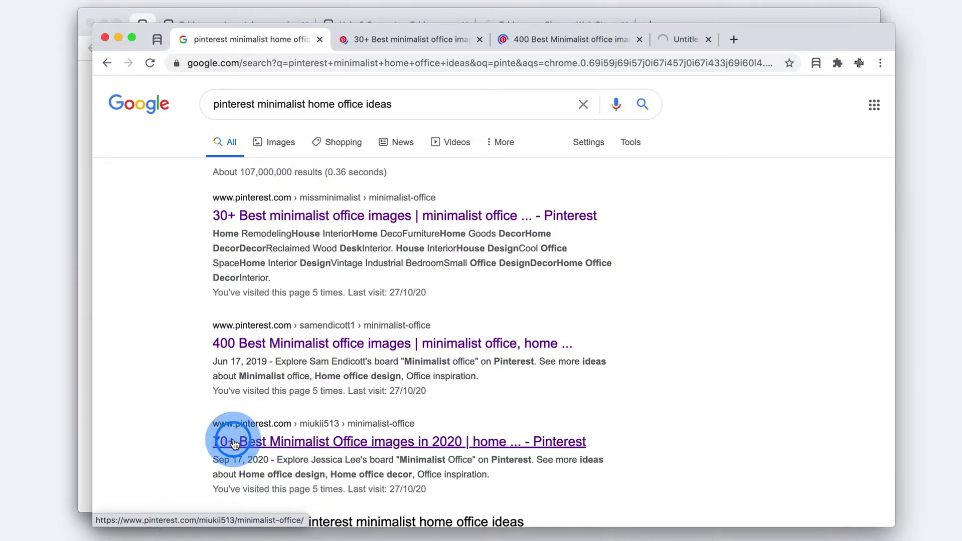
key(ctrl+Tab)
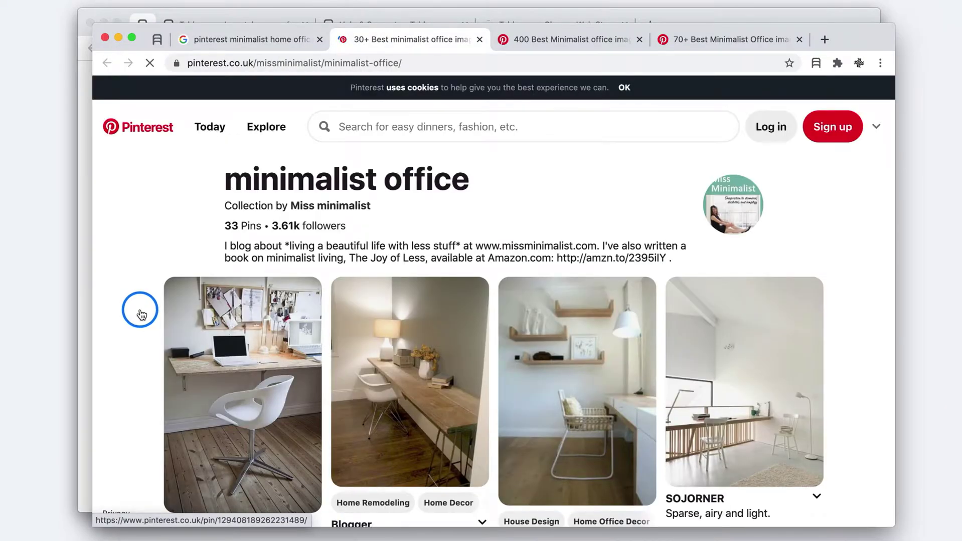
key(ctrl+Tab)
key(ctrl+Tab)
Step: Load ikea.com, made.com, swooneditions.com and loaf.com in new tabs
key(super+t)
text(ikea.com)
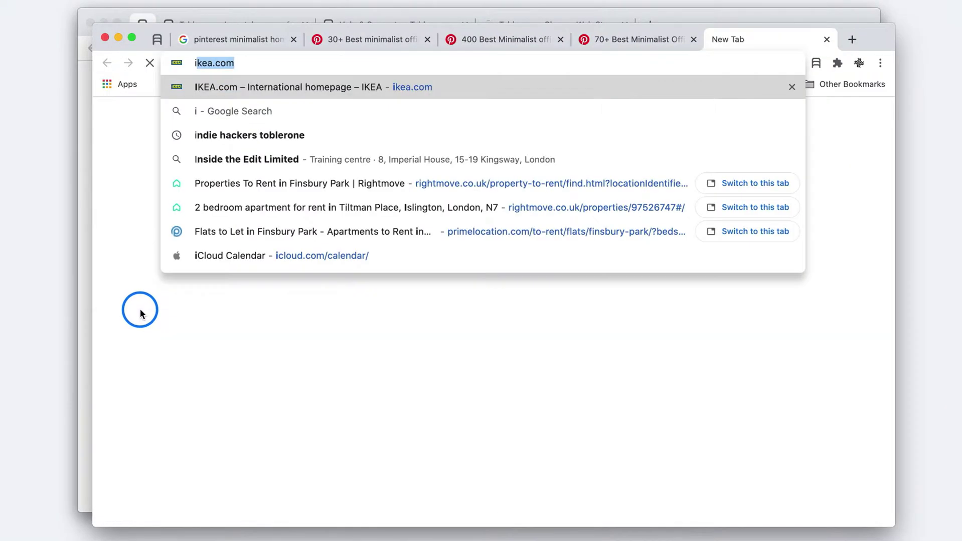
key(Return)
key(super+t)
text(made.com)
key(Return)
key(super+t)
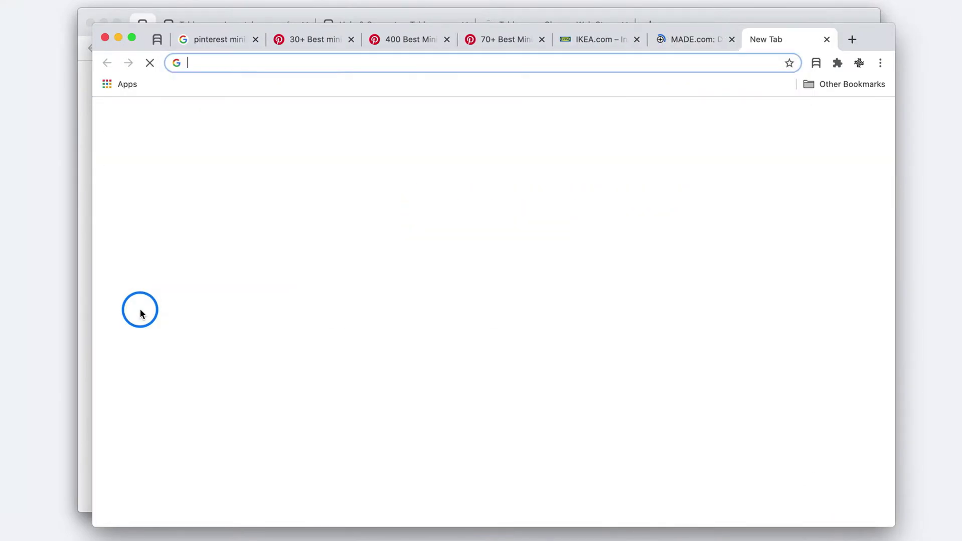
text(swooneditions.com)
key(Return)
key(super+t)
text(loaf.com)
key(Return)
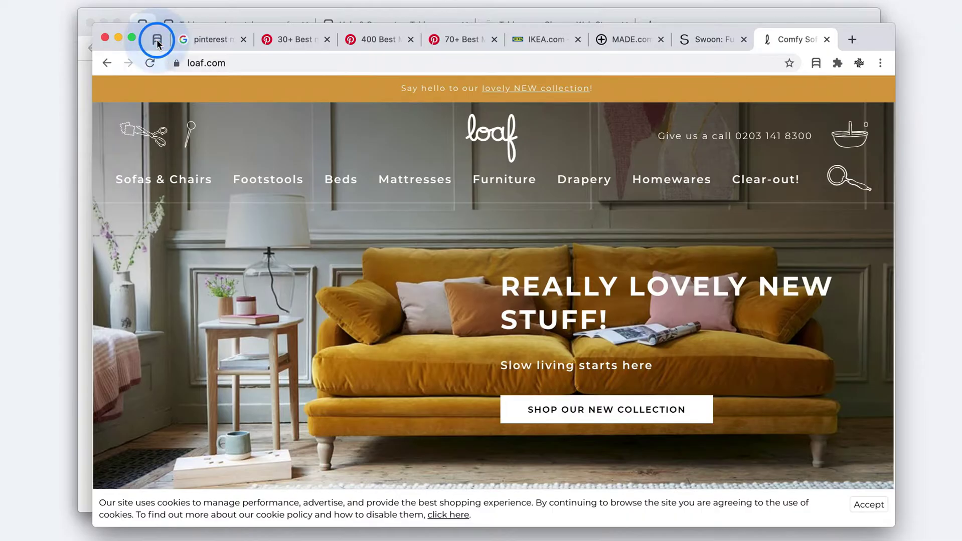
Step: Rename the current Tablerone session to 'Home office', then visit a Pinterest board and return
click(157, 39)
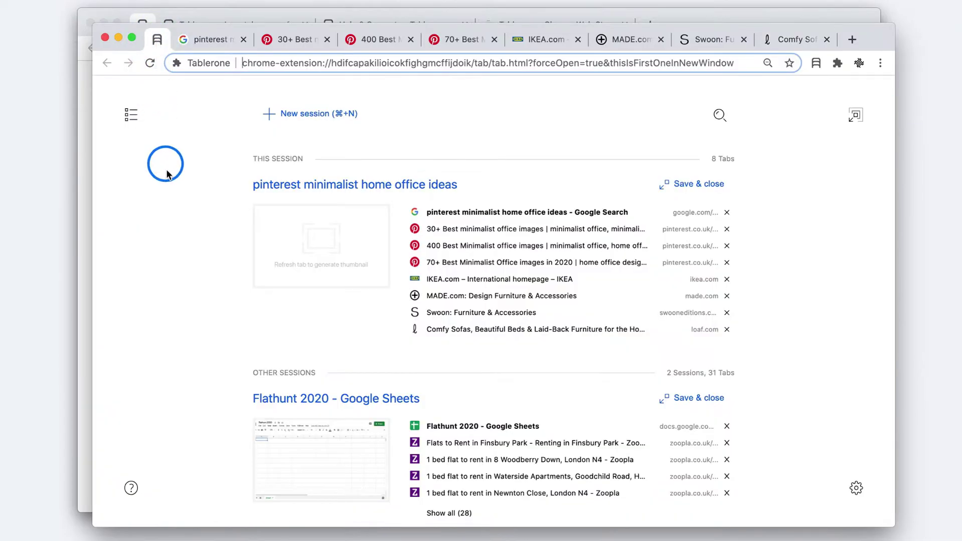
double_click(269, 185)
text(Home )
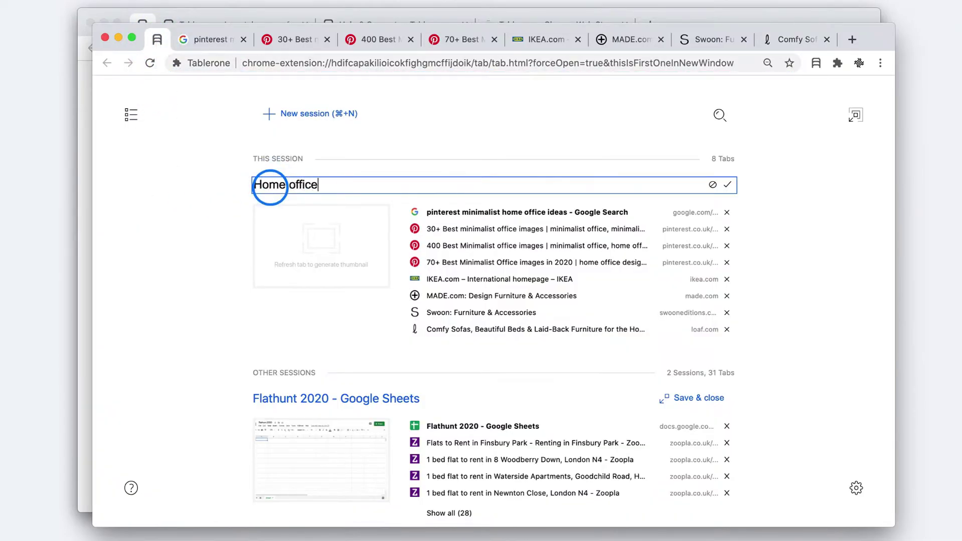
text(office)
key(Return)
click(200, 39)
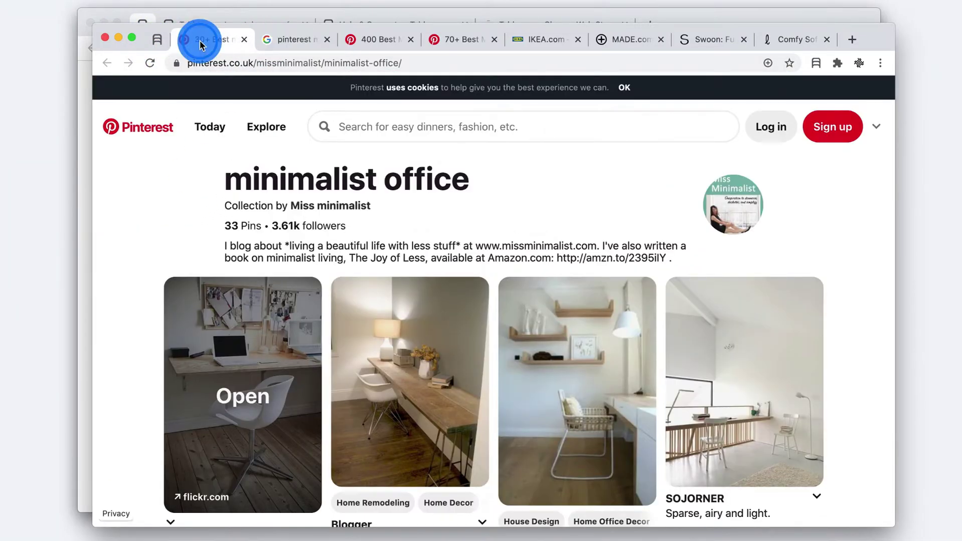
click(156, 39)
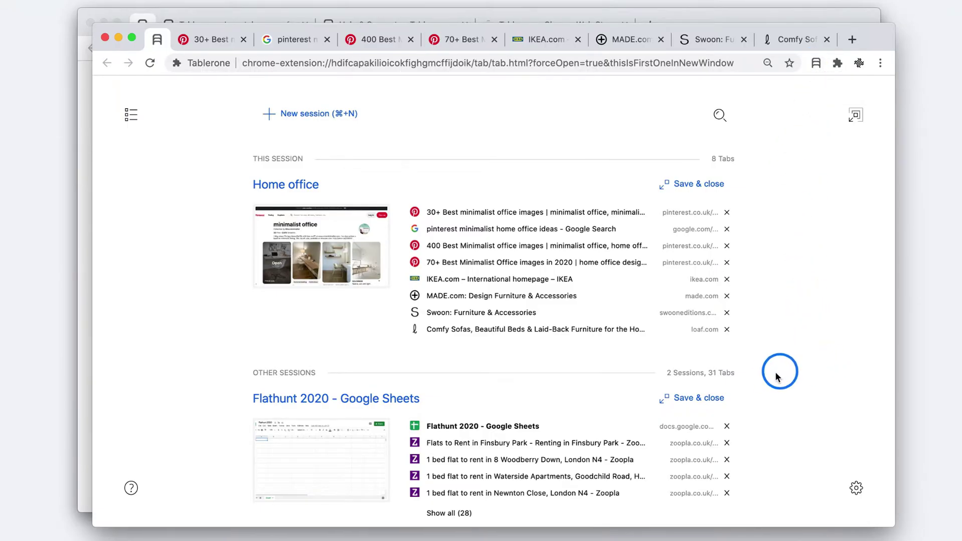
Step: Save and close Flathunt 2020, then load the IKEA, MADE.com, Swoon and Loaf tabs
mouse_move(692, 398)
click(712, 398)
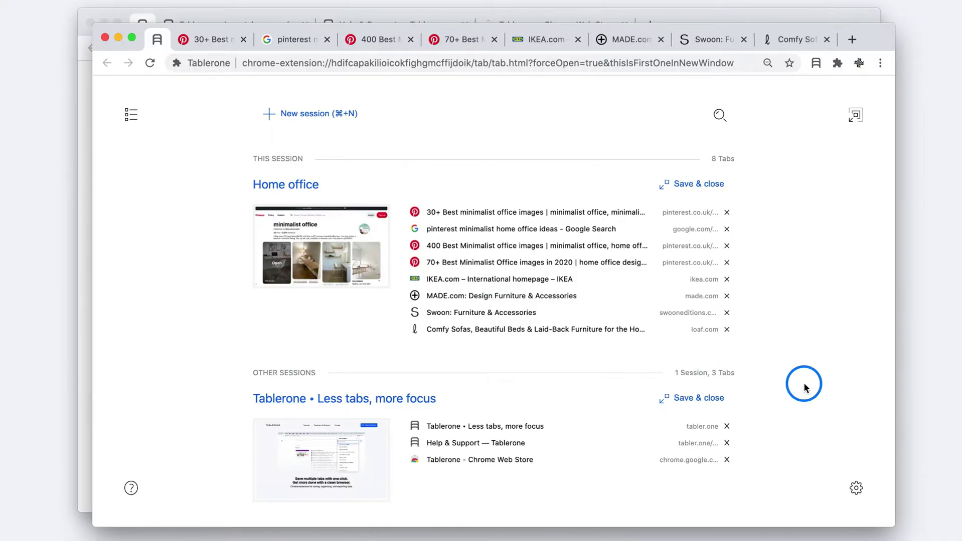
click(550, 39)
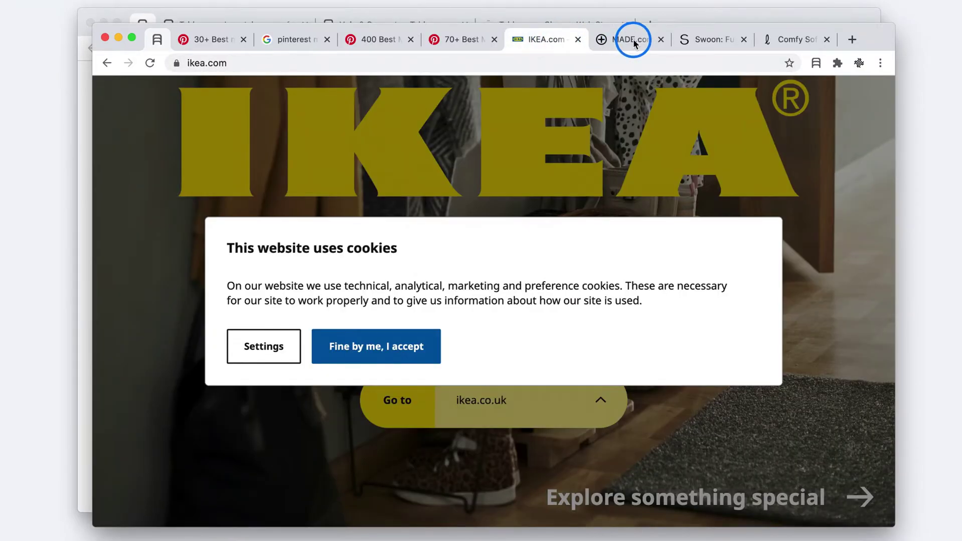
click(630, 39)
click(707, 39)
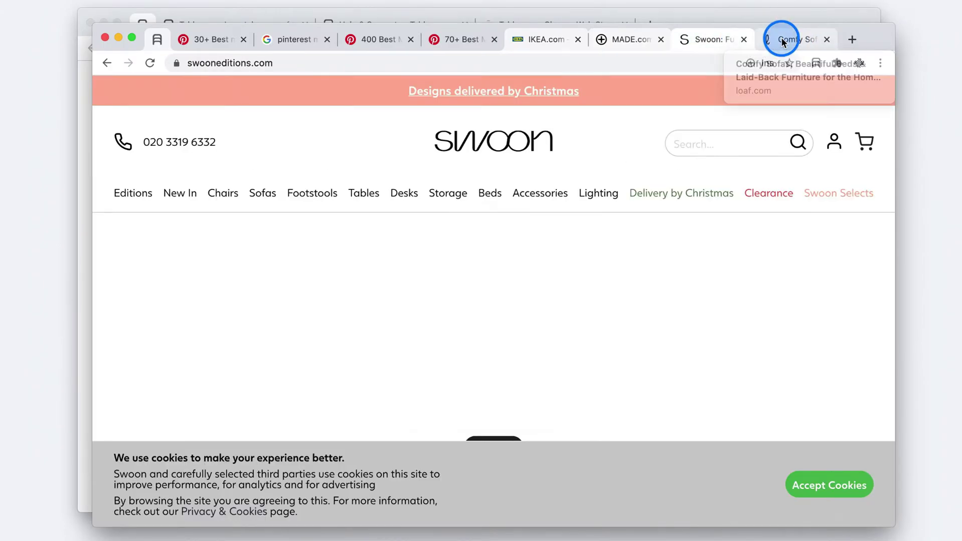
click(789, 39)
Step: Save the four furniture tabs and the Google search tab into a furniture session
click(814, 66)
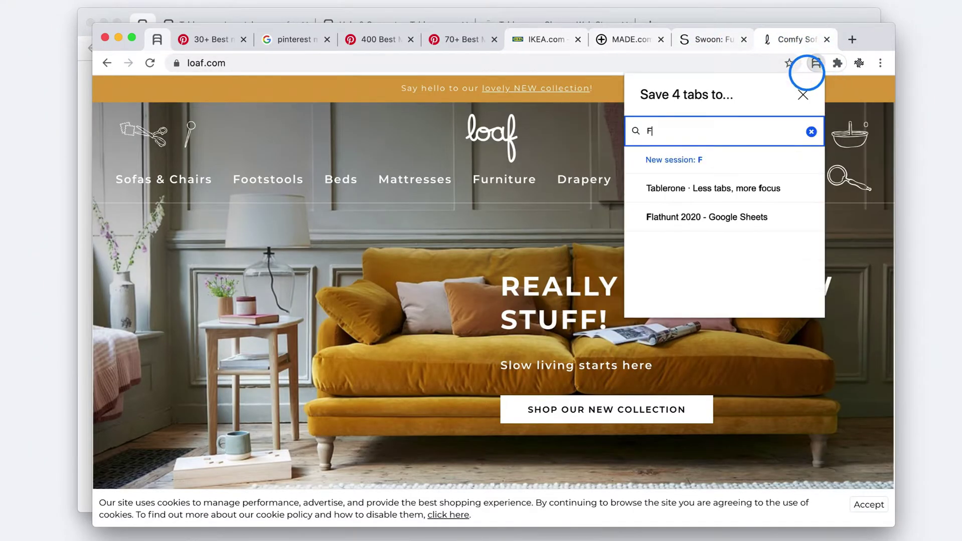
text(Fur)
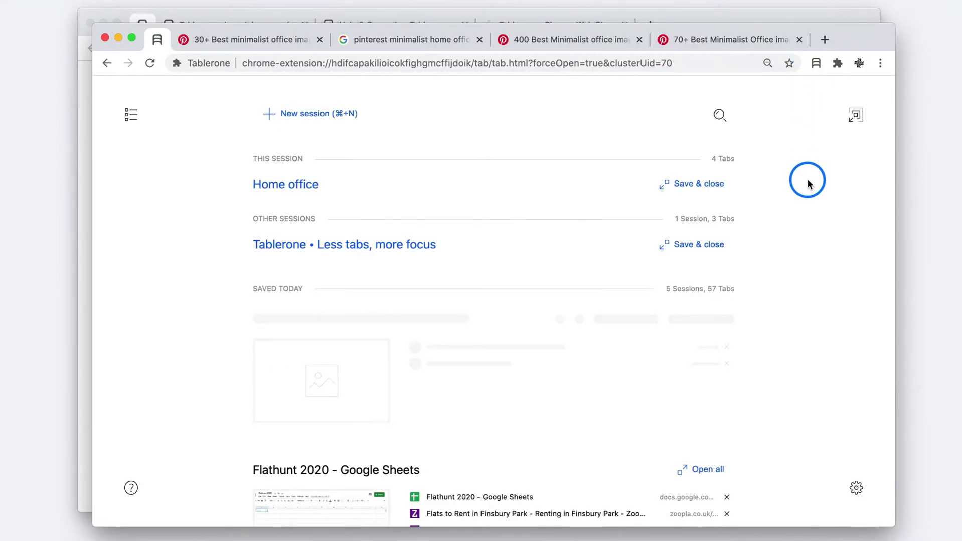
click(421, 39)
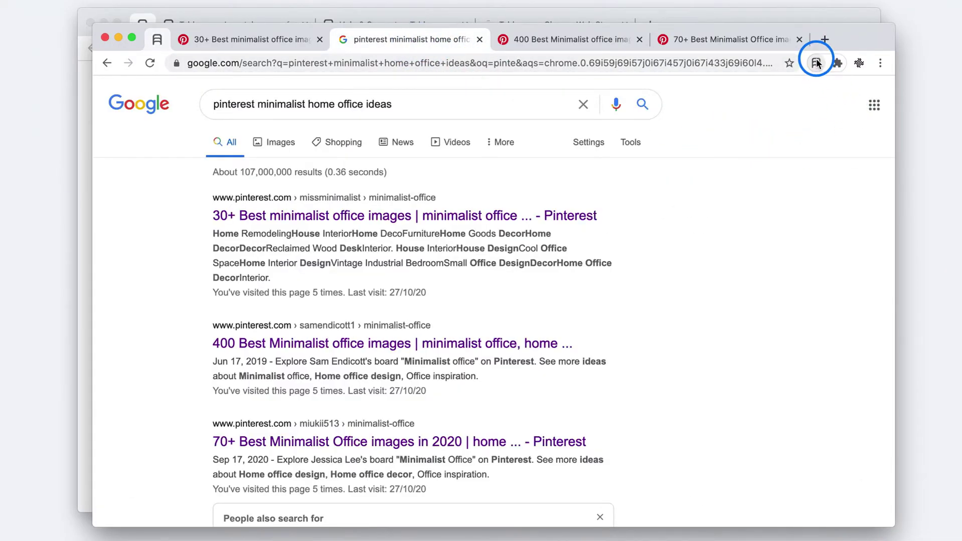
click(817, 65)
text(Furniture)
key(Return)
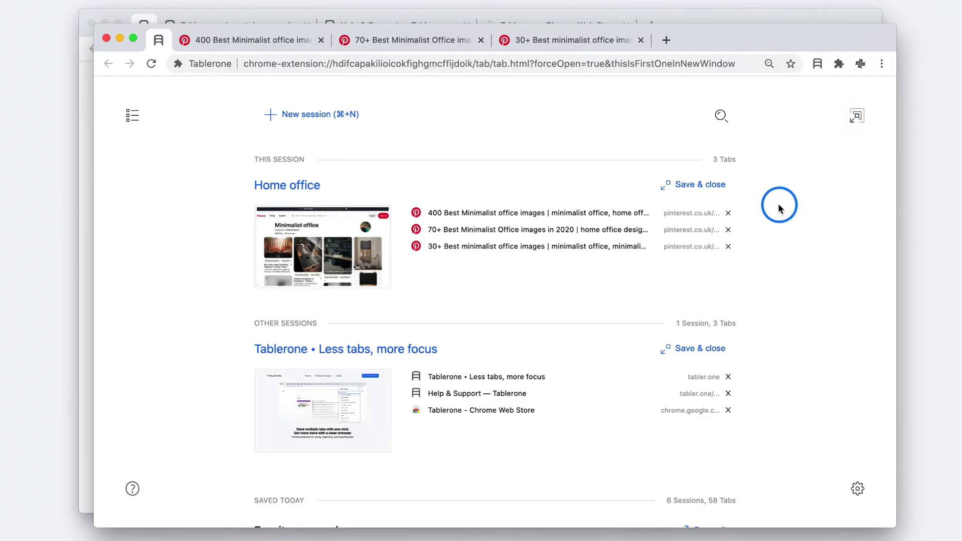
Step: Save and close Home office, restore it from the Archive, and collapse it
mouse_move(488, 185)
click(714, 184)
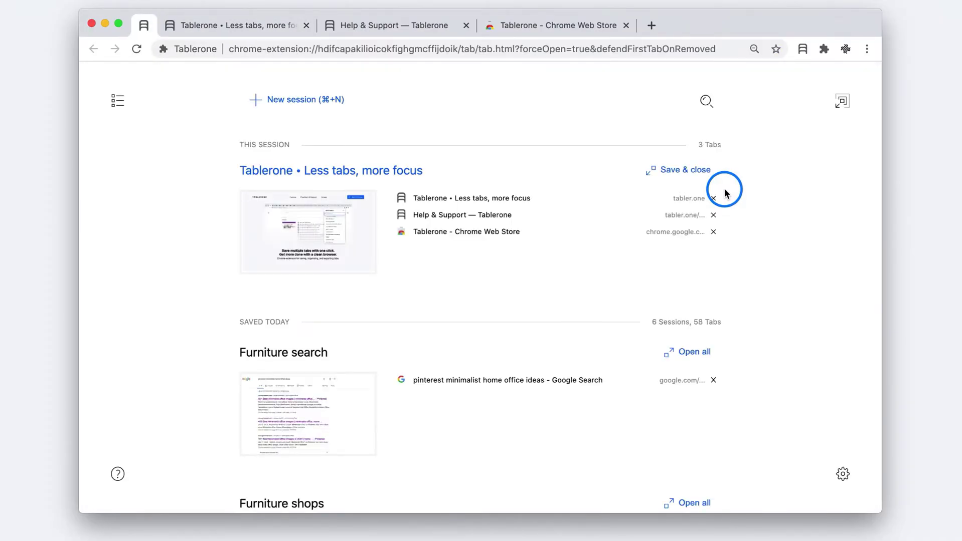
click(121, 101)
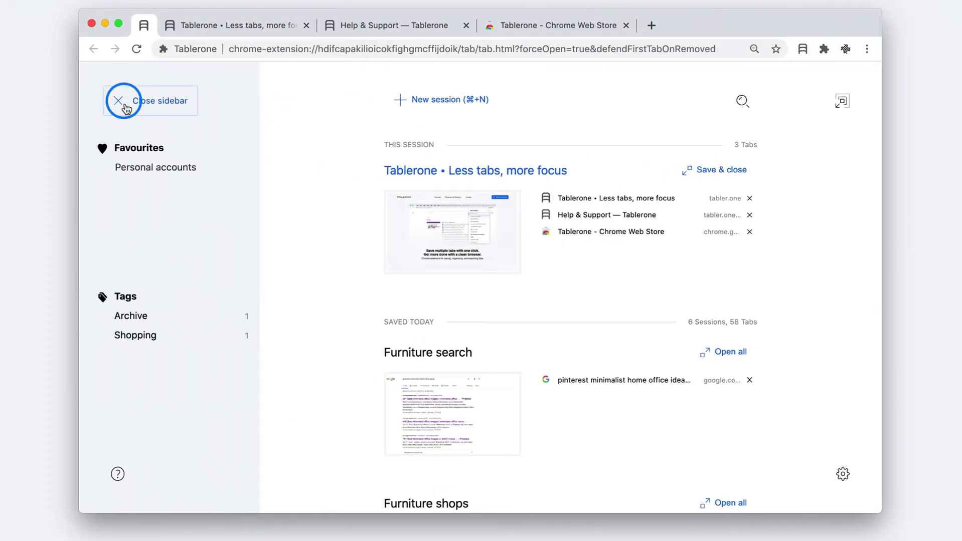
click(212, 315)
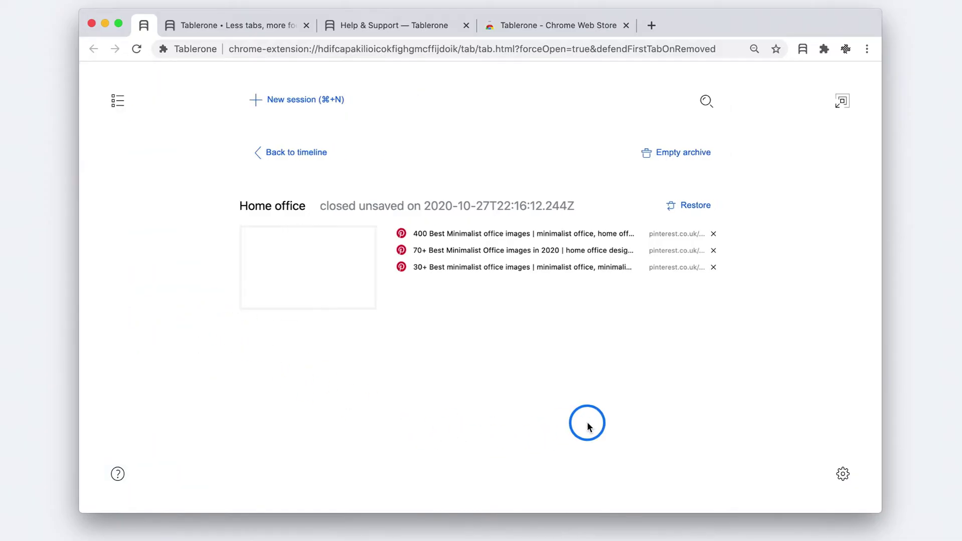
click(697, 205)
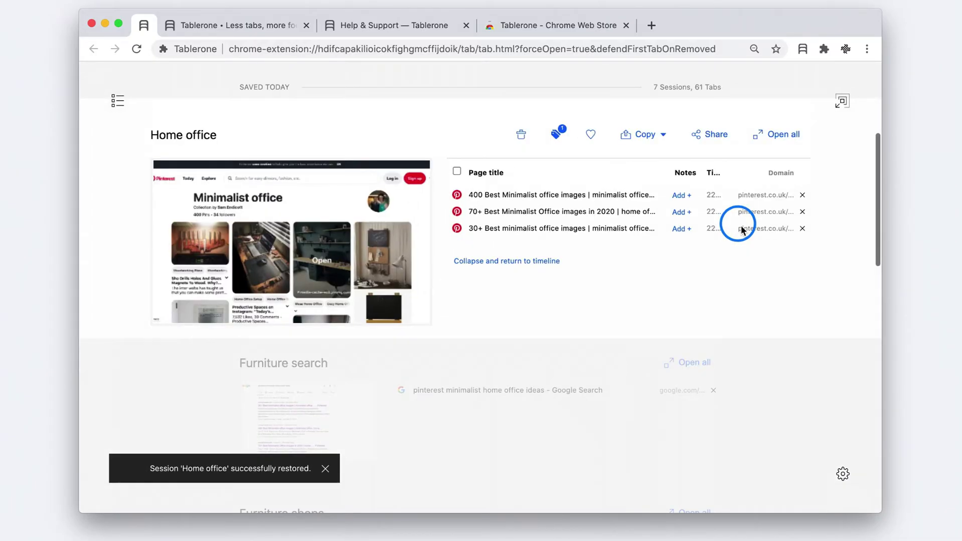
click(525, 230)
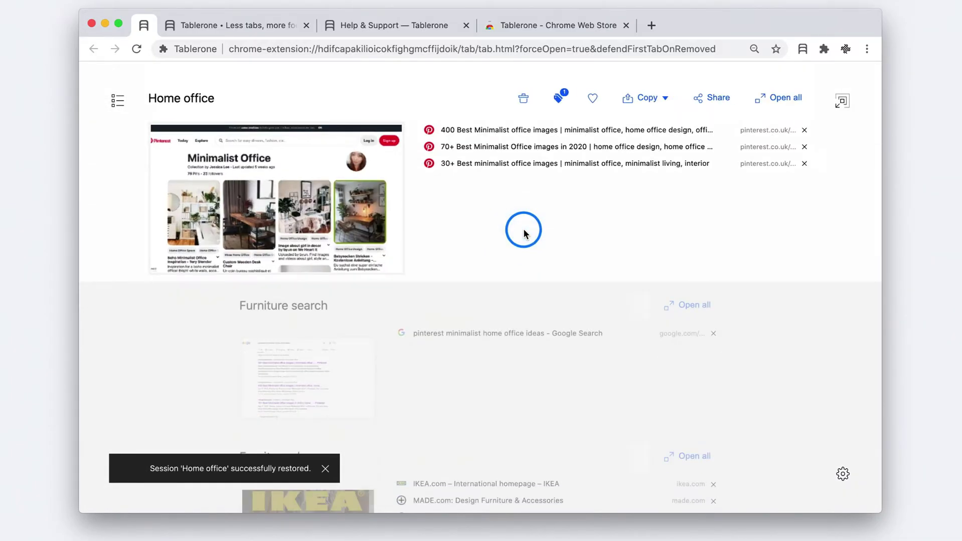
scroll(778, 240, up, 3)
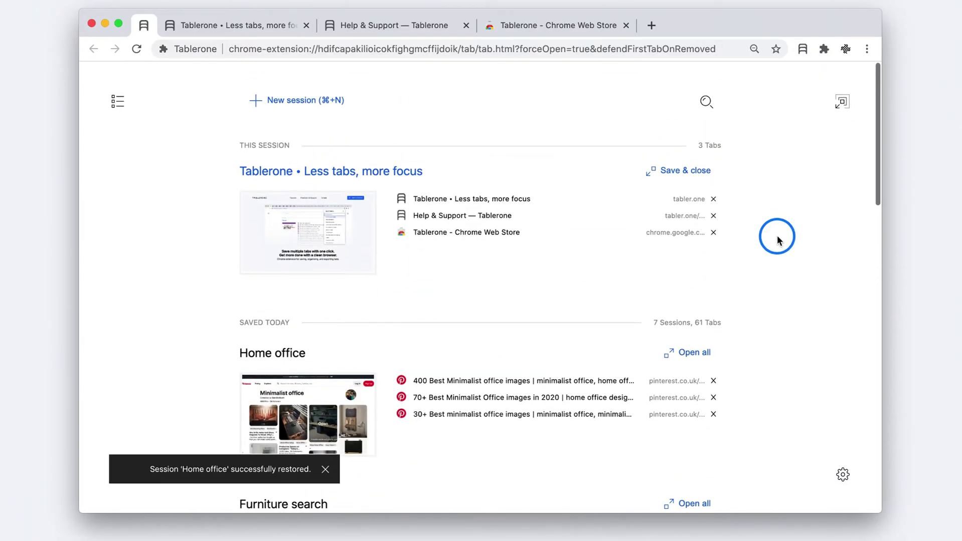
scroll(777, 239, down, 3)
scroll(773, 238, down, 4)
scroll(770, 238, down, 3)
scroll(770, 238, down, 3)
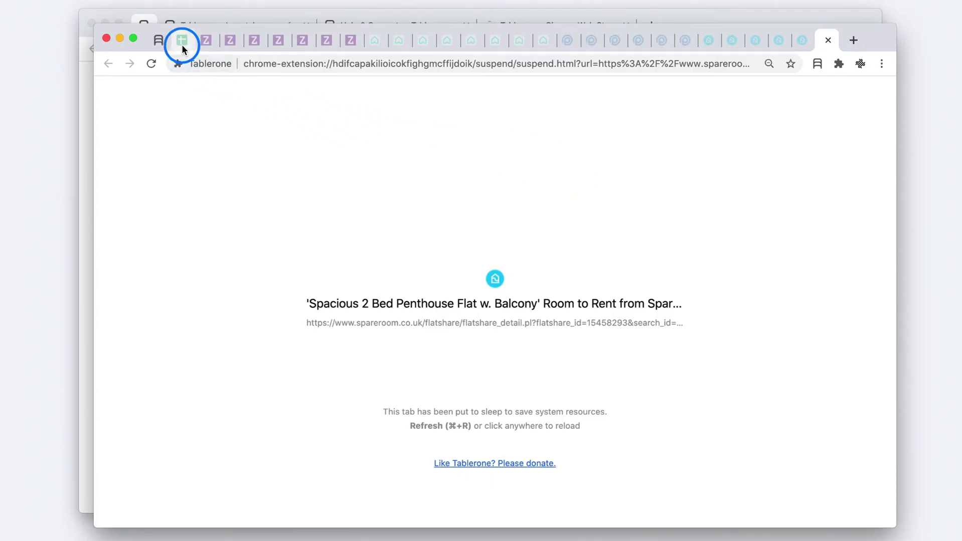
Step: Reload the sleeping Flathunt 2020 sheet, add an Airbnb tab, and save-and-close Flathunt 2020
click(182, 40)
click(567, 187)
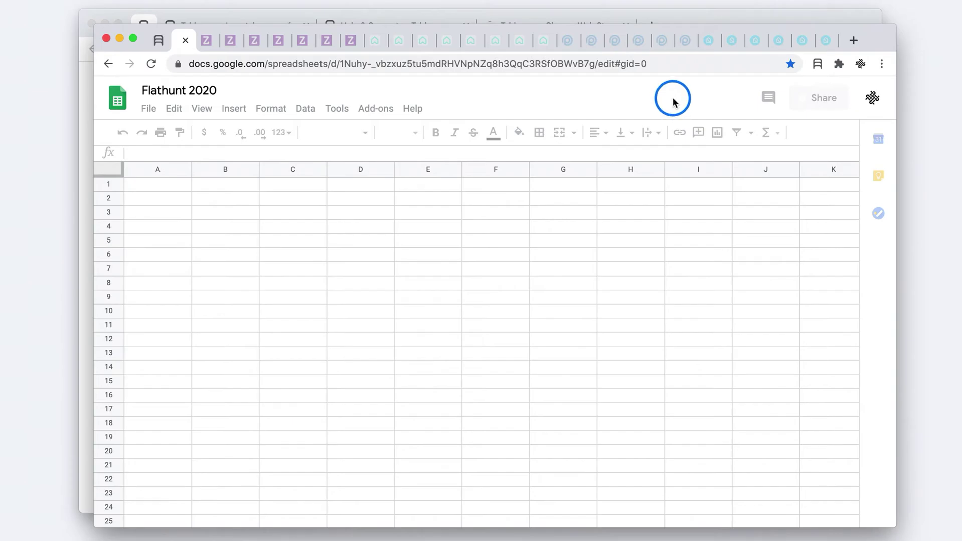
key(super+t)
text(air)
key(Return)
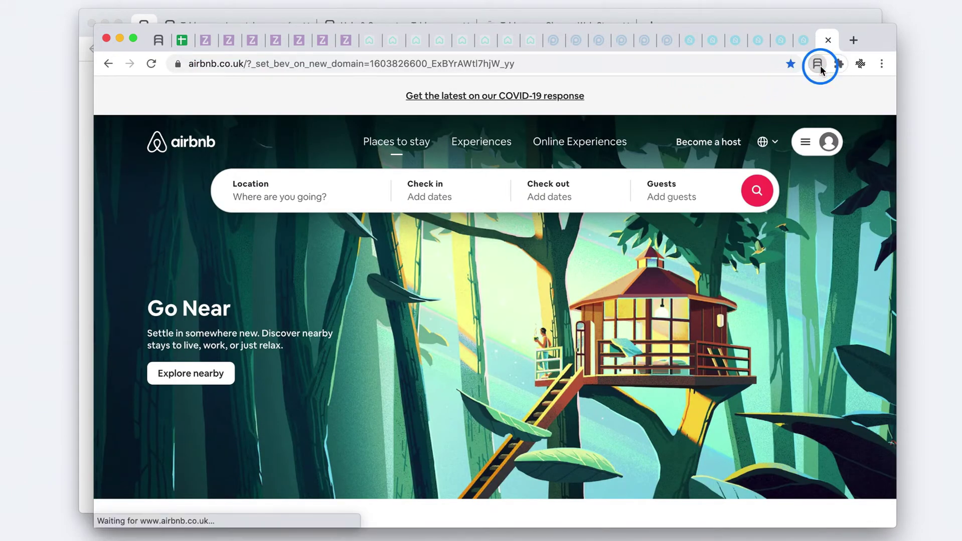
click(816, 65)
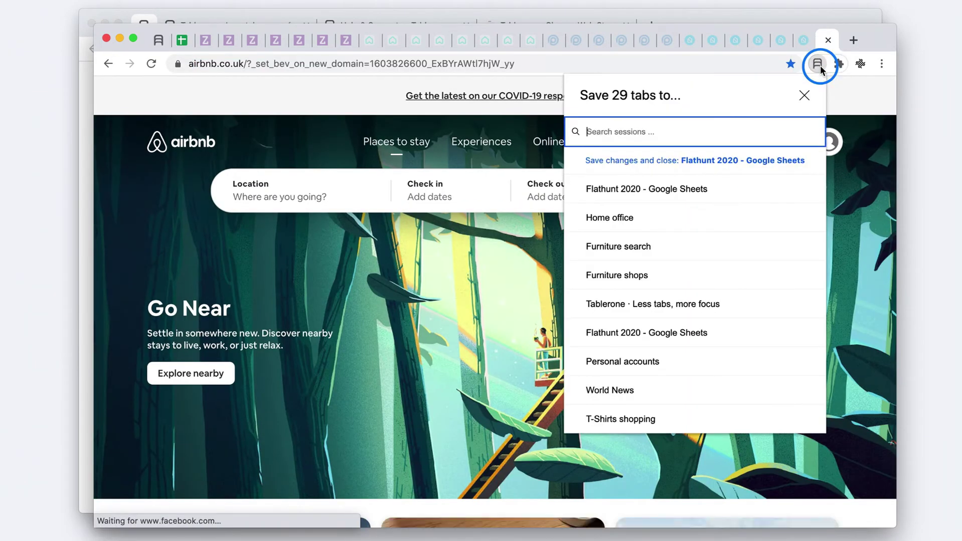
click(766, 164)
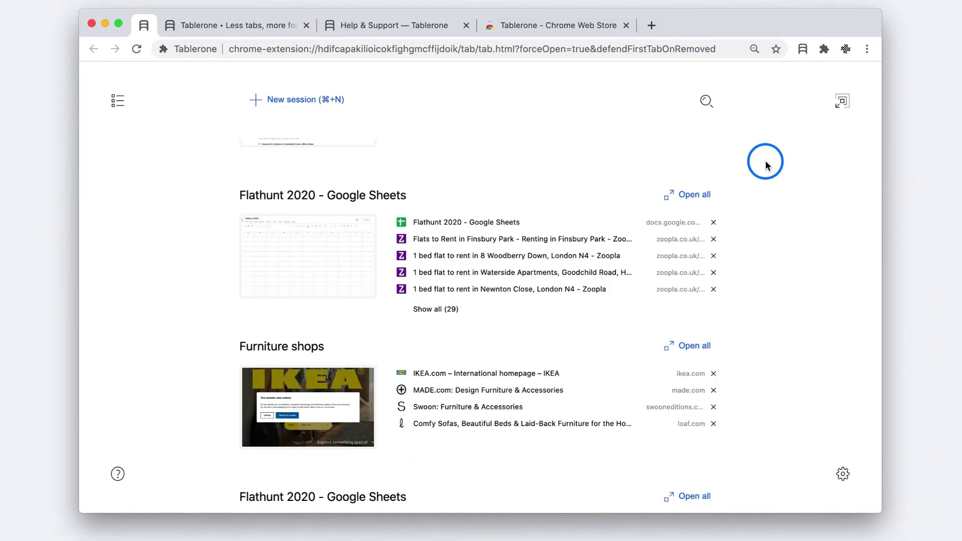
scroll(781, 194, up, 8)
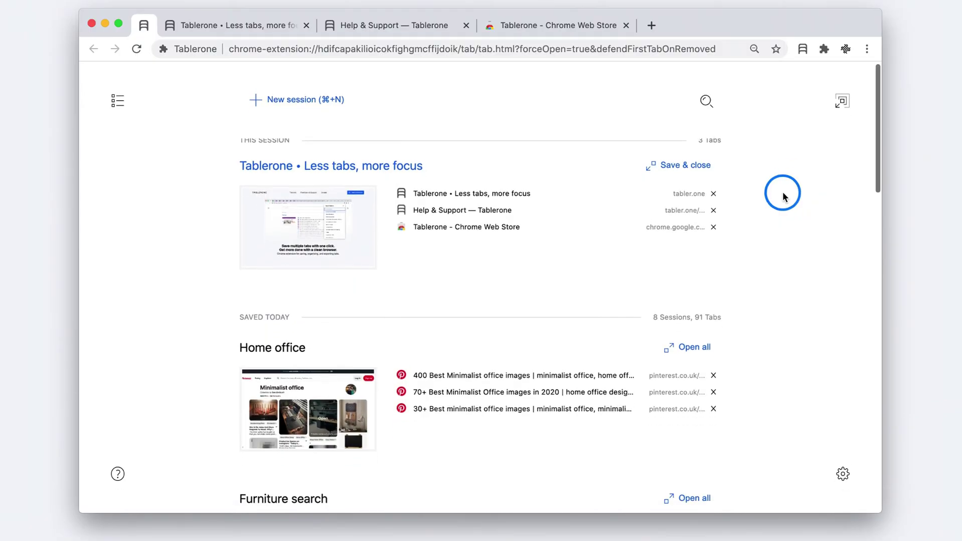
scroll(782, 194, down, 5)
scroll(782, 194, down, 5)
scroll(782, 194, down, 5)
scroll(782, 194, down, 5)
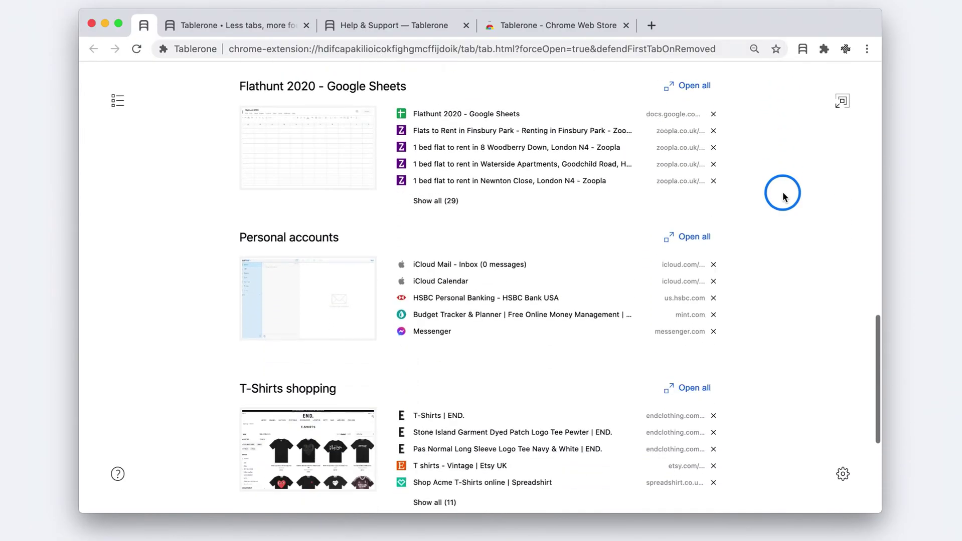
scroll(782, 194, down, 5)
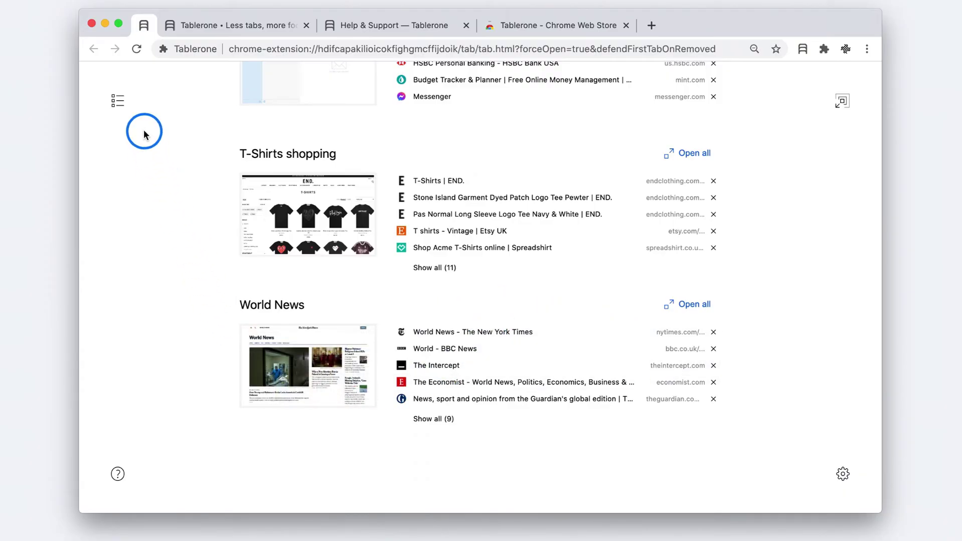
Step: Check World News beside Personal accounts in the Favourites sidebar, then close it
click(118, 100)
scroll(203, 183, up, 5)
click(118, 100)
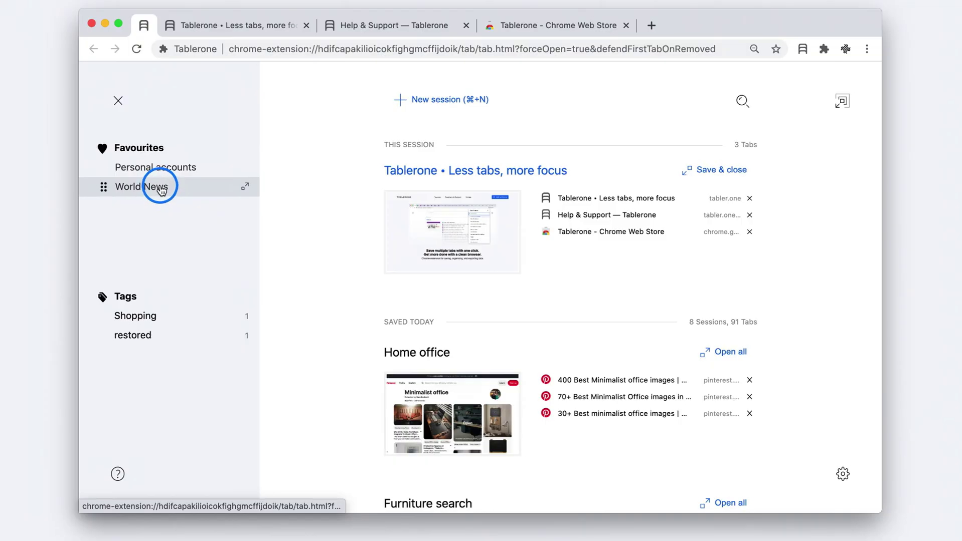
click(119, 105)
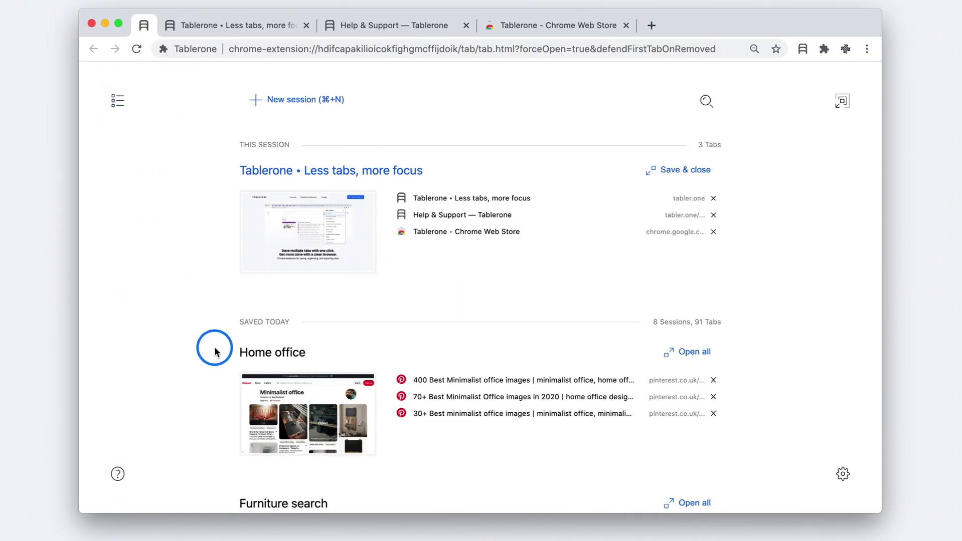
Step: Enable 'Put tabs to sleep after 90 min of inactivity' in Tablerone settings and save
click(842, 474)
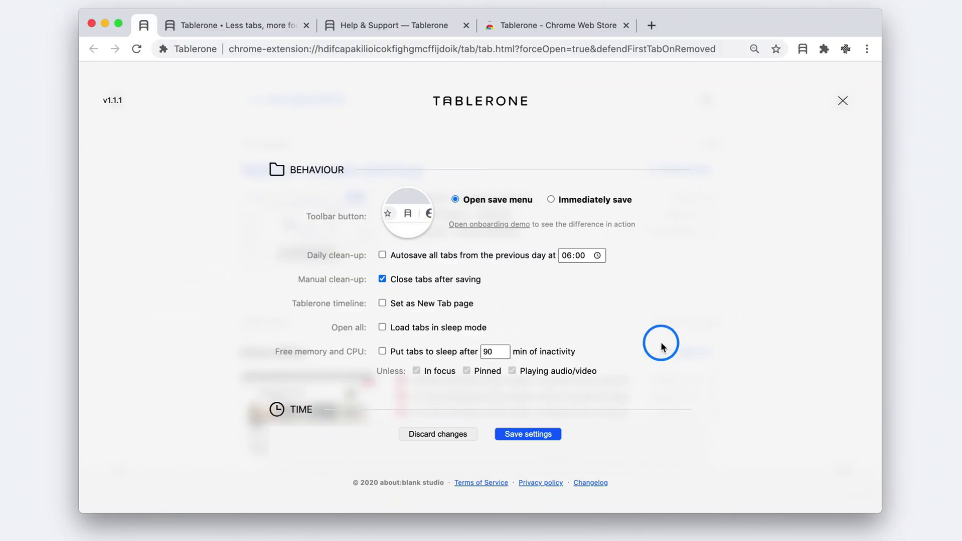
click(382, 351)
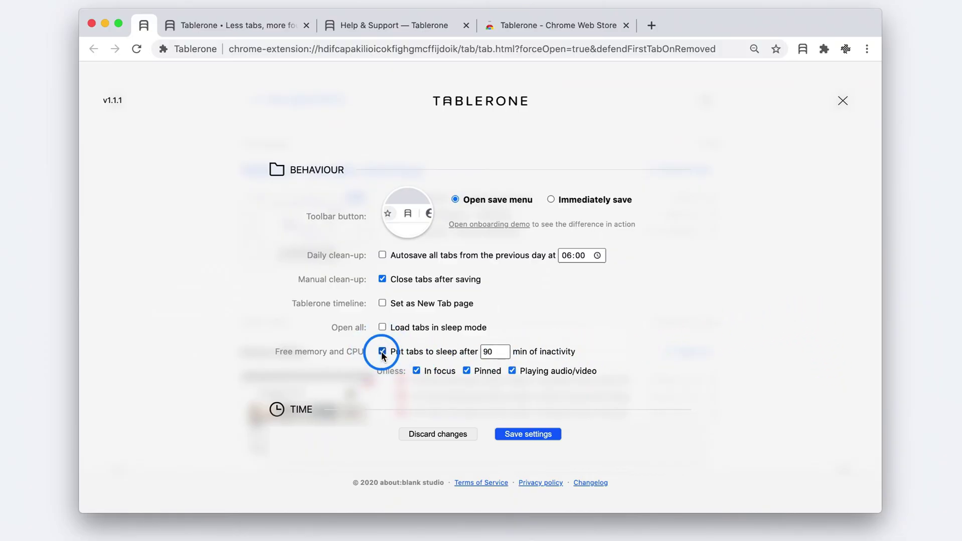
click(537, 434)
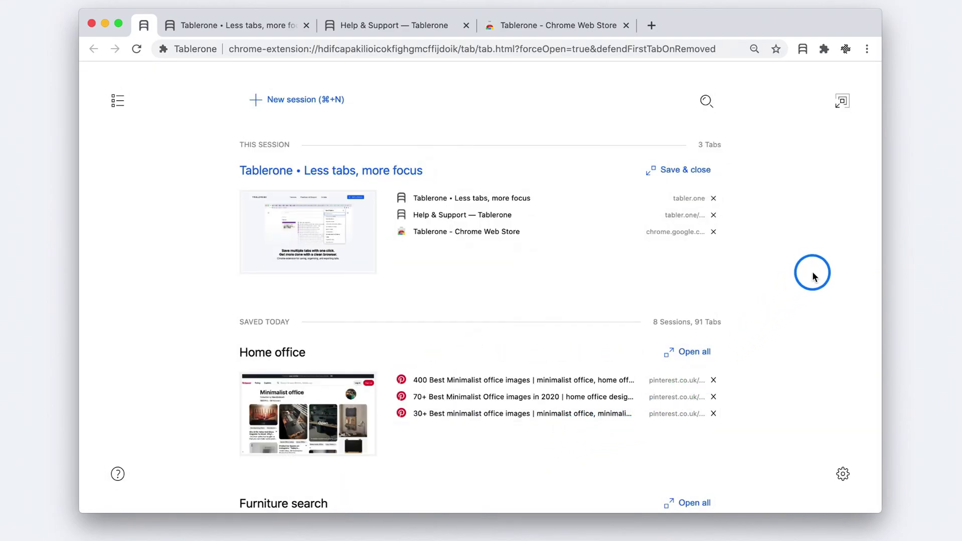